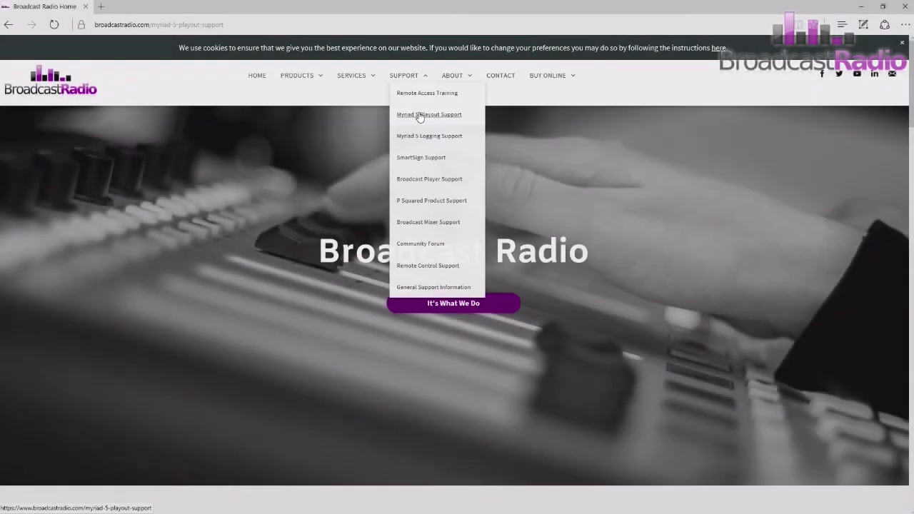
Go to the Myriad 5 Playout Support page's Download Software section offering the v5.8 release
left_click(420, 117)
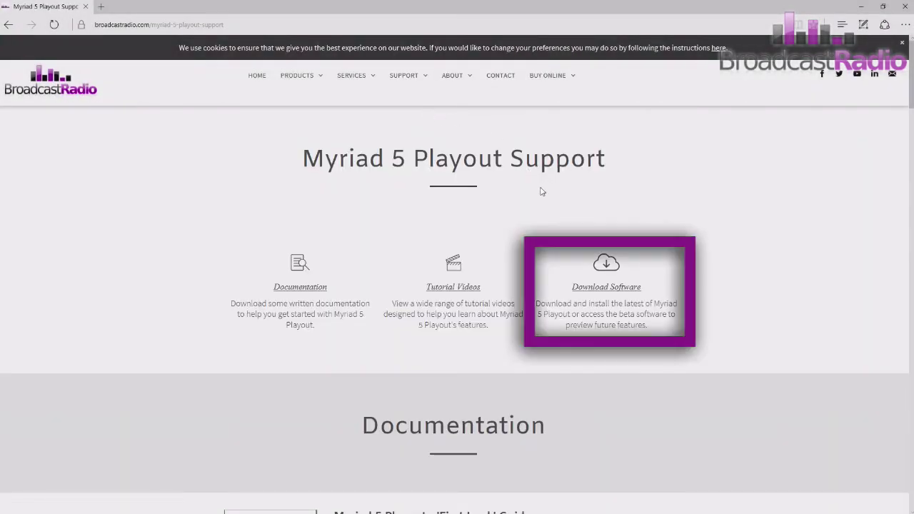
left_click(608, 287)
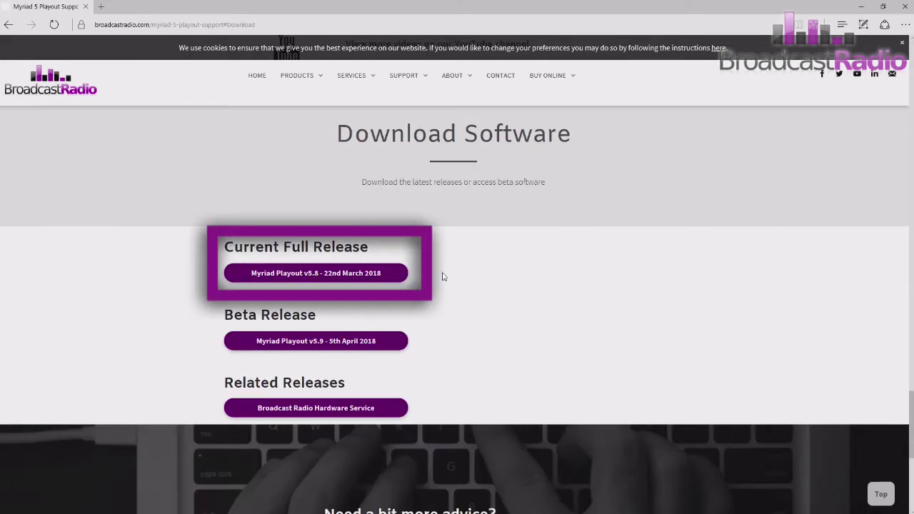
Download and save the Myriad Playout v5.8 full-release installer, then run it
left_click(344, 275)
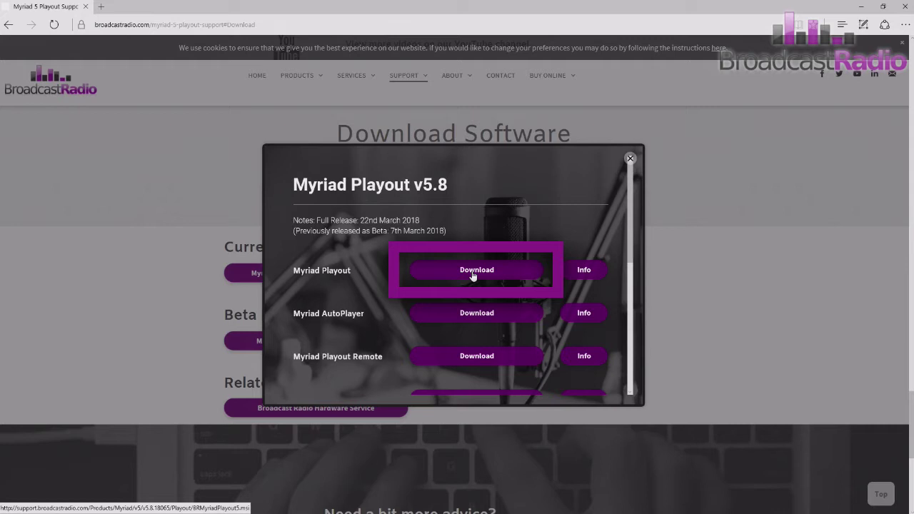
left_click(472, 276)
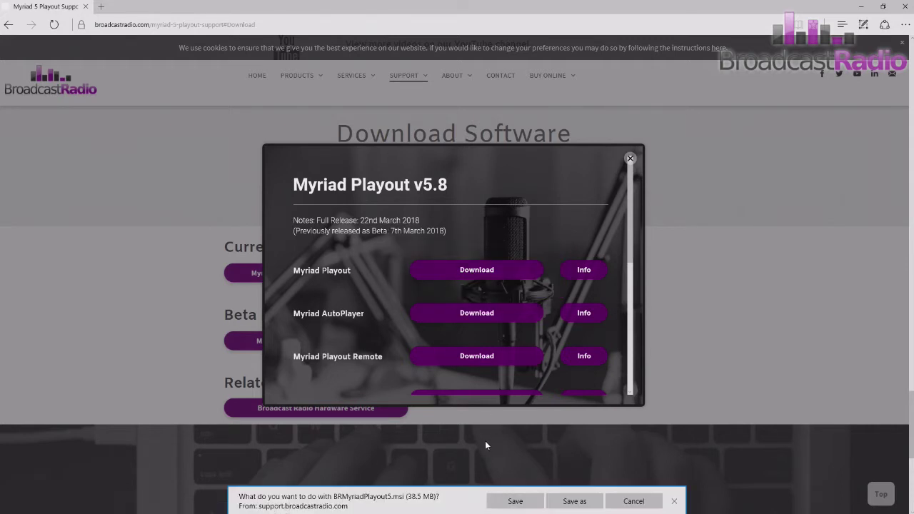
left_click(513, 503)
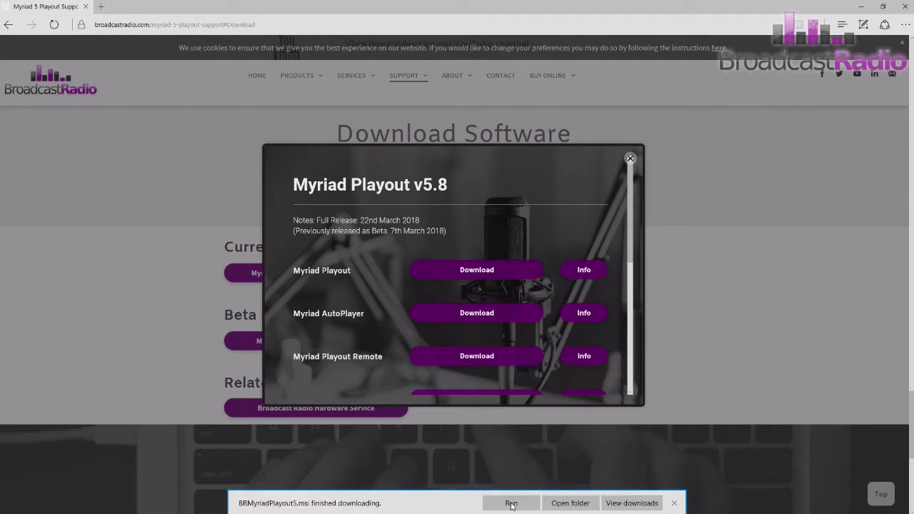
left_click(511, 504)
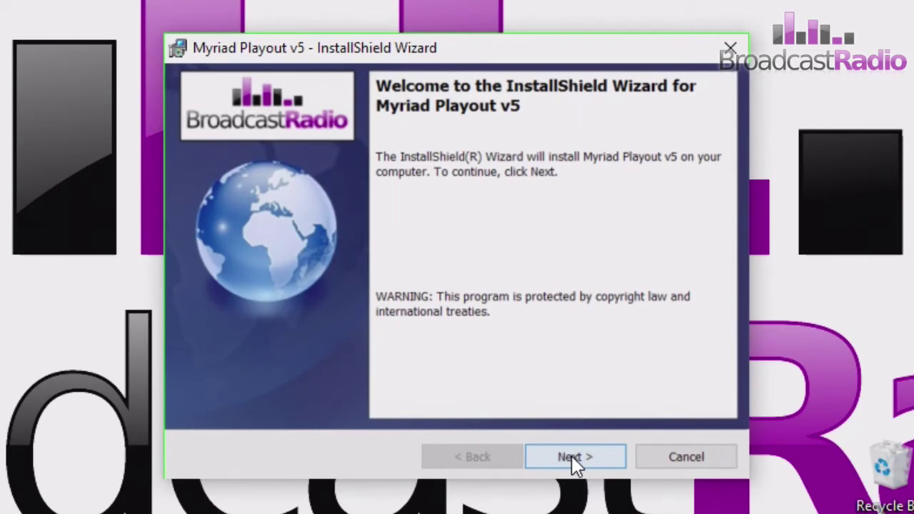
Accept the licence terms and install Myriad Playout v5 through the InstallShield Wizard
left_click(572, 456)
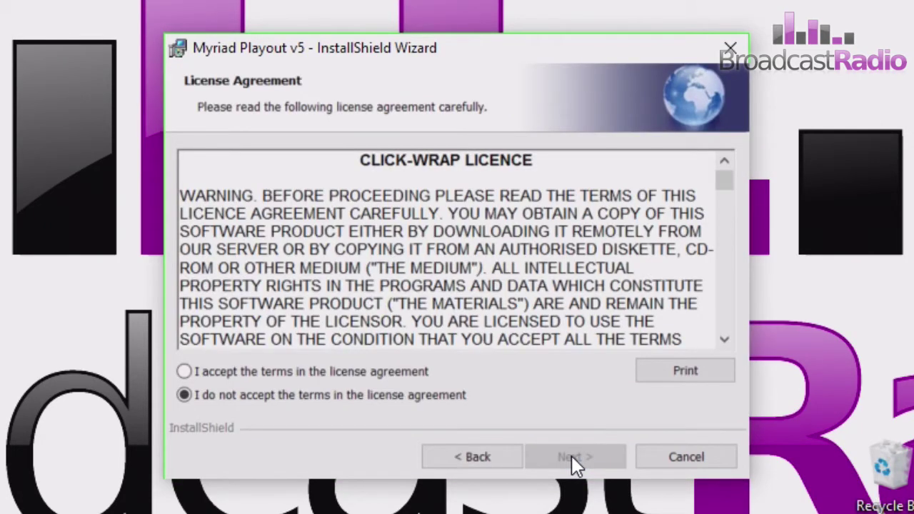
mouse_move(732, 177)
left_mouse_down()
mouse_move(732, 208)
mouse_move(731, 163)
left_mouse_up()
left_click(353, 372)
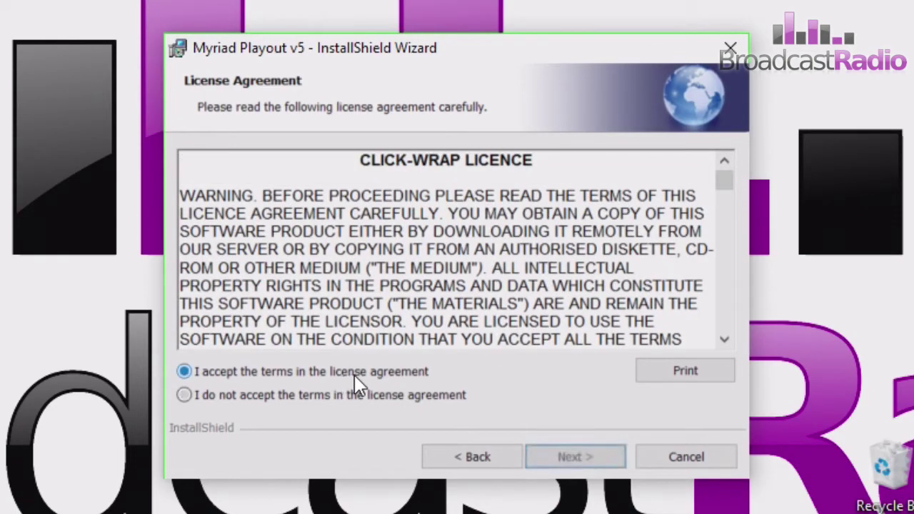
left_click(574, 461)
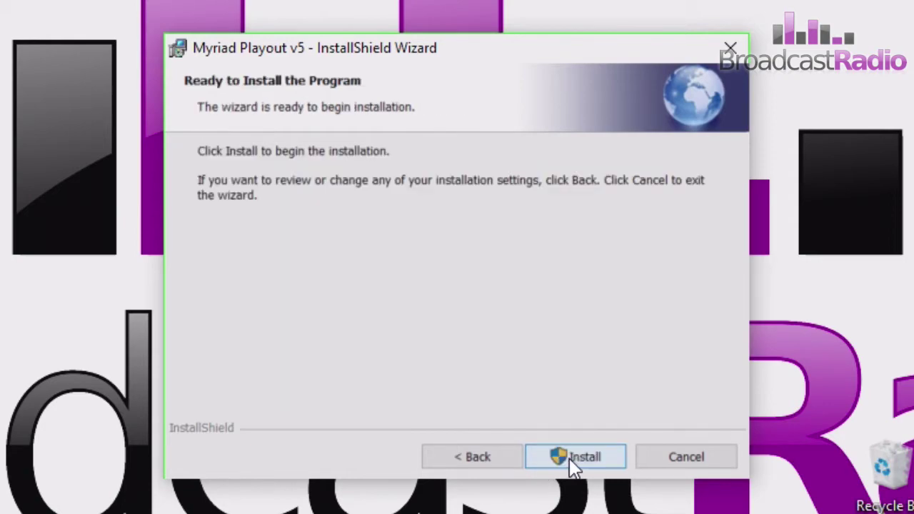
left_click(570, 459)
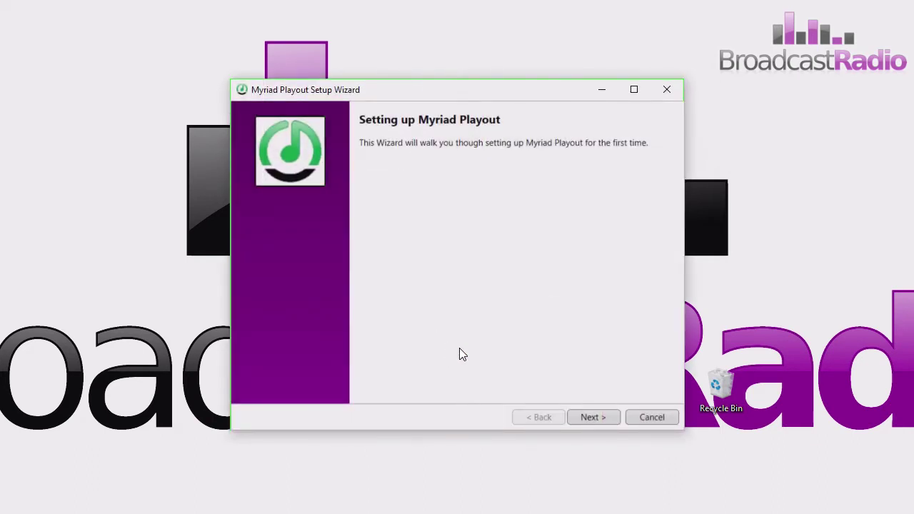
Begin first-time setup and pick Quick setup for local use (single user only)
left_click(586, 419)
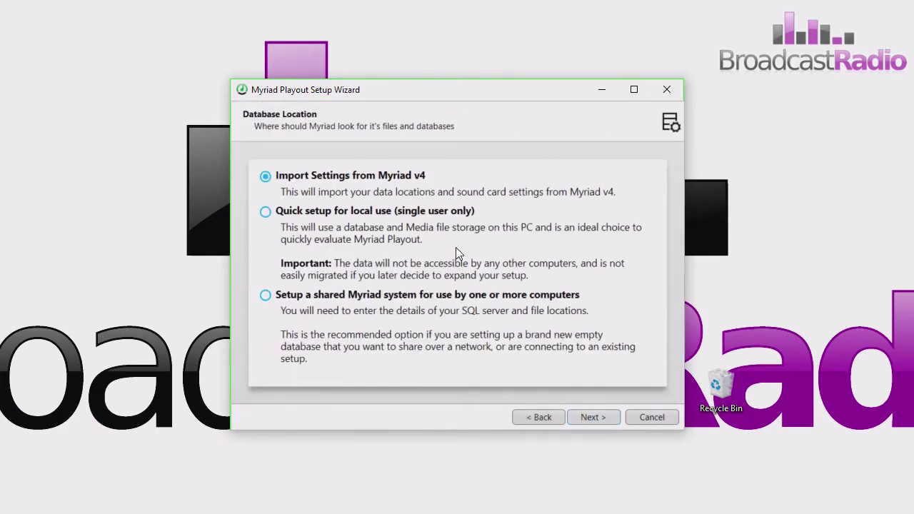
left_click(377, 216)
Keep data files at C:\Myriad on the largest drive and run the LocalDB setup
left_click(594, 419)
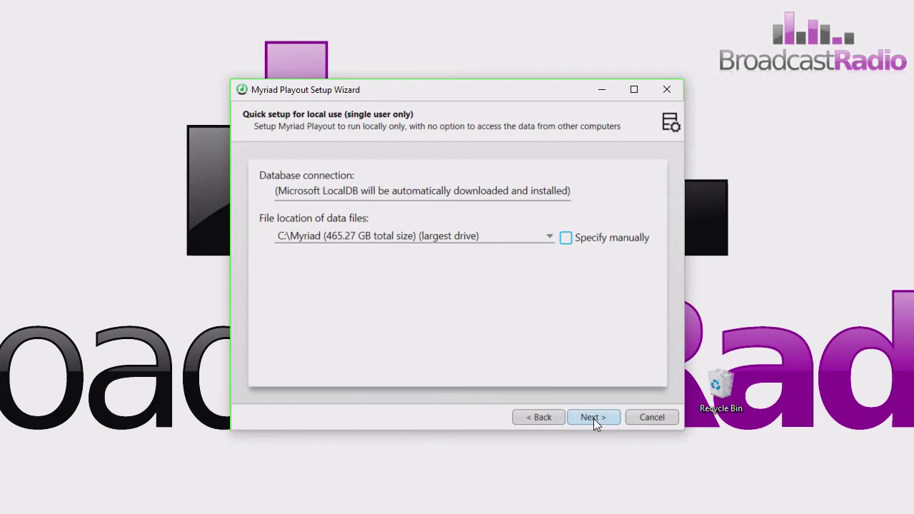
left_click(548, 237)
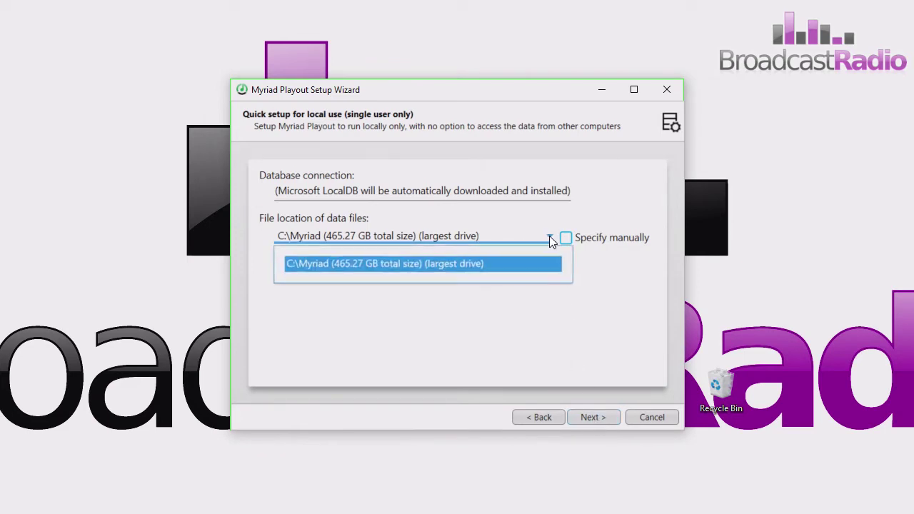
left_click(550, 237)
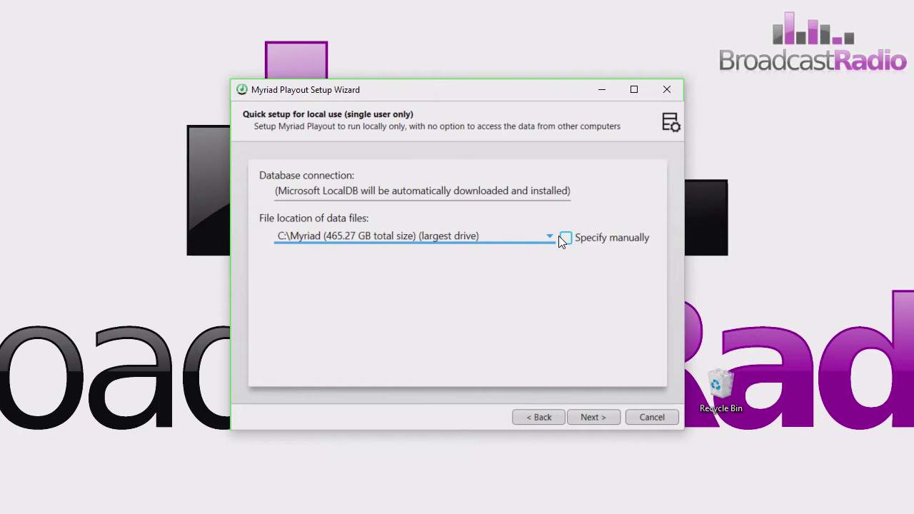
left_click(567, 238)
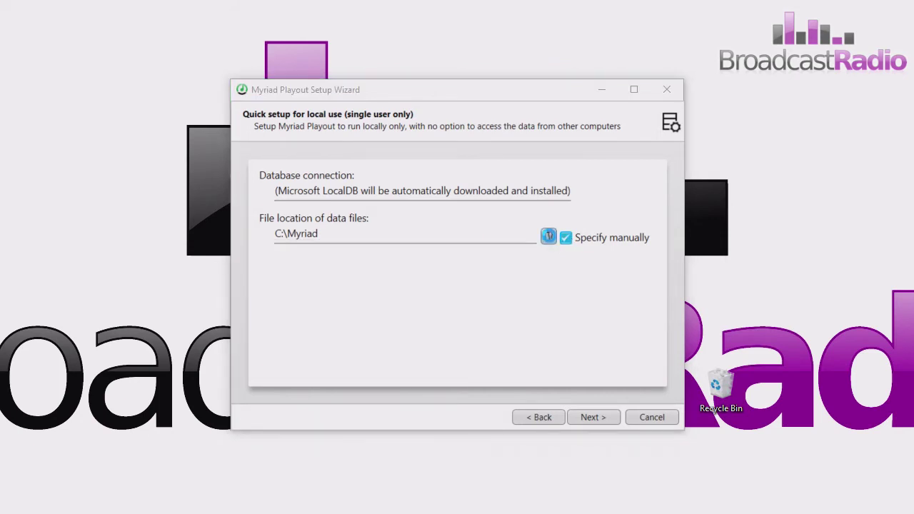
left_click(548, 236)
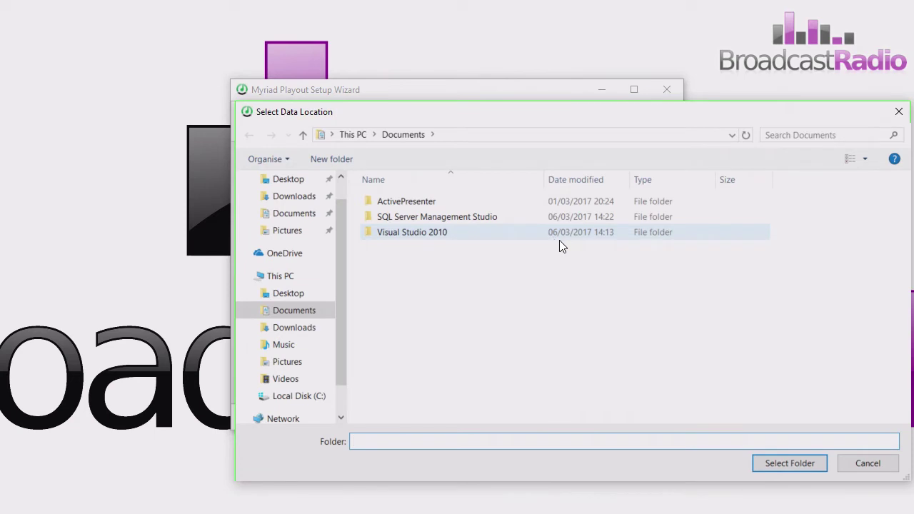
left_click(863, 465)
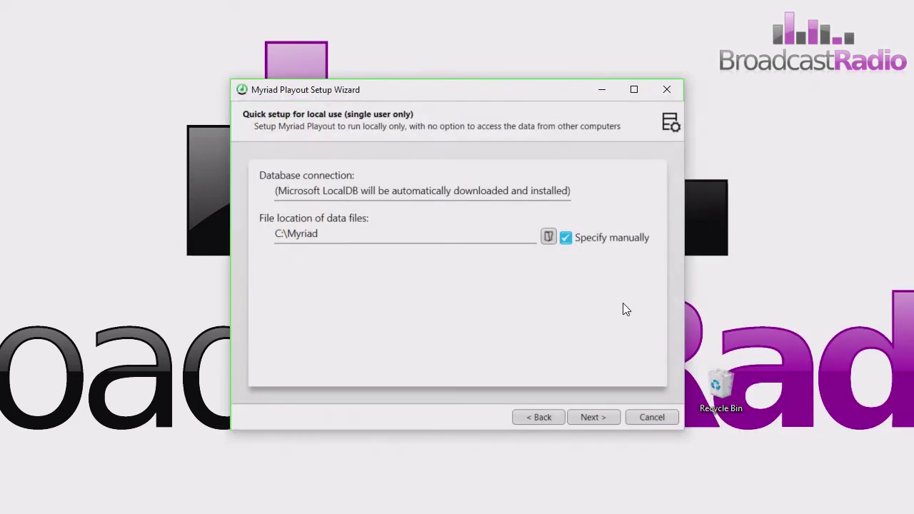
left_click(566, 238)
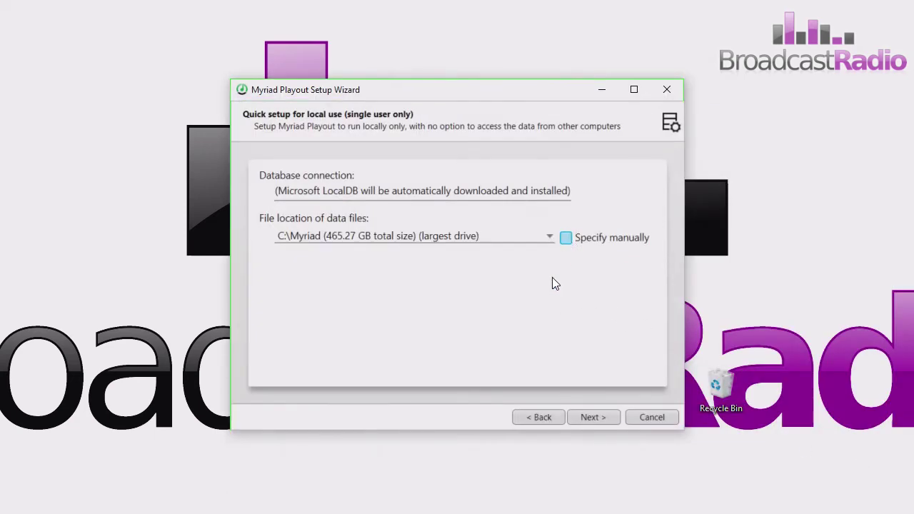
left_click(595, 419)
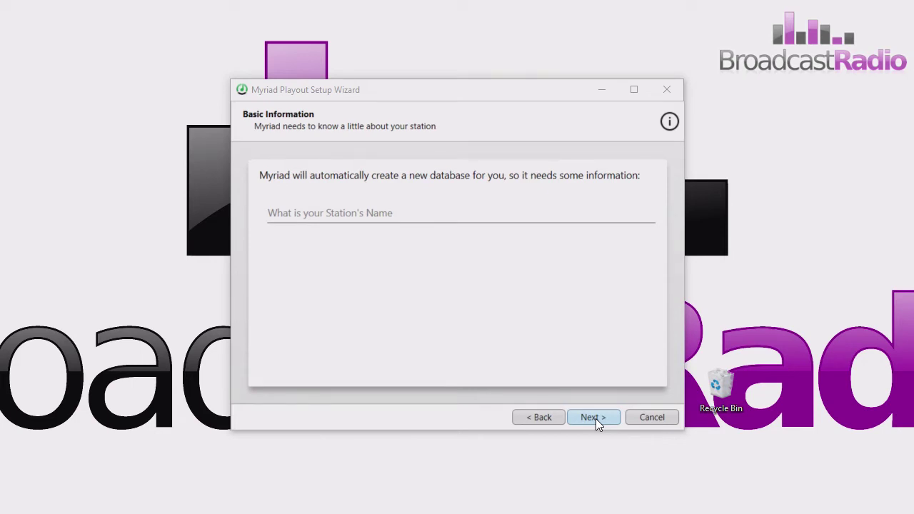
Name the station 'HOT FM Group' and create its station database
left_click(478, 216)
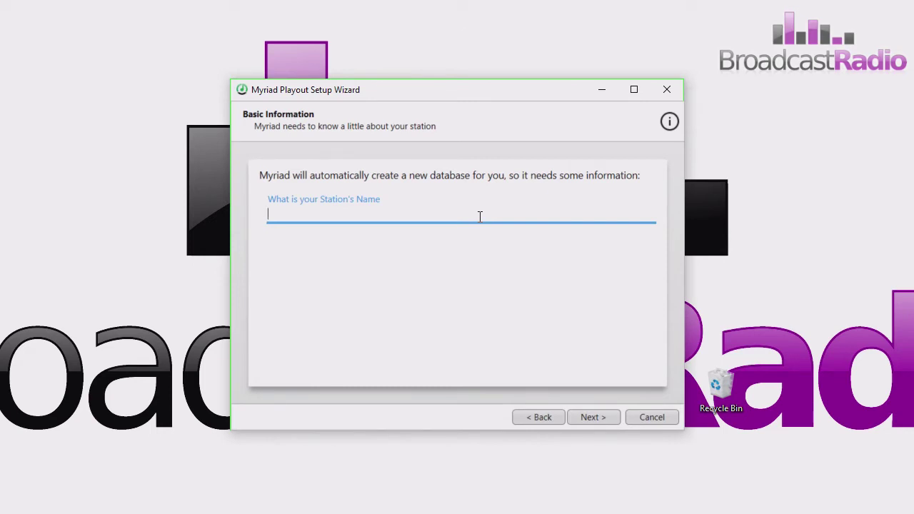
type("HOT FM Grou")
type("p")
left_click(582, 420)
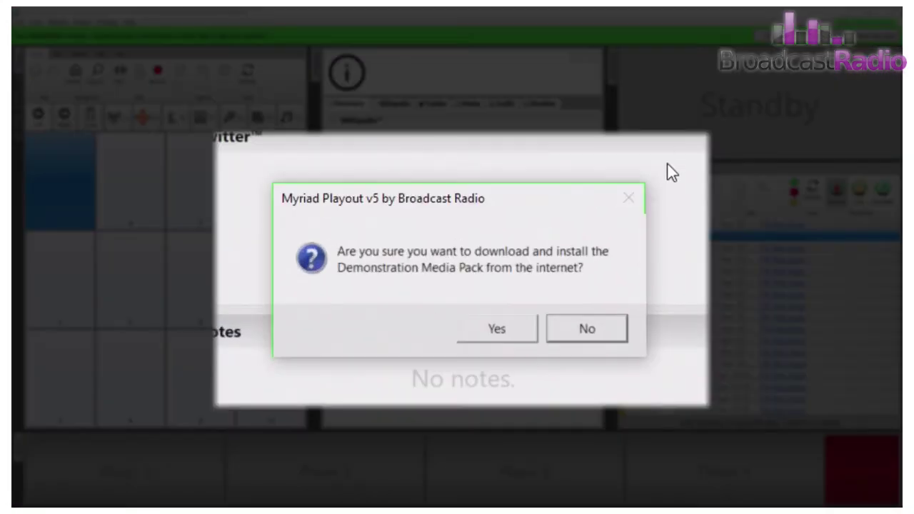
Confirm installing the Demonstration Media Pack onto the pads
left_click(498, 332)
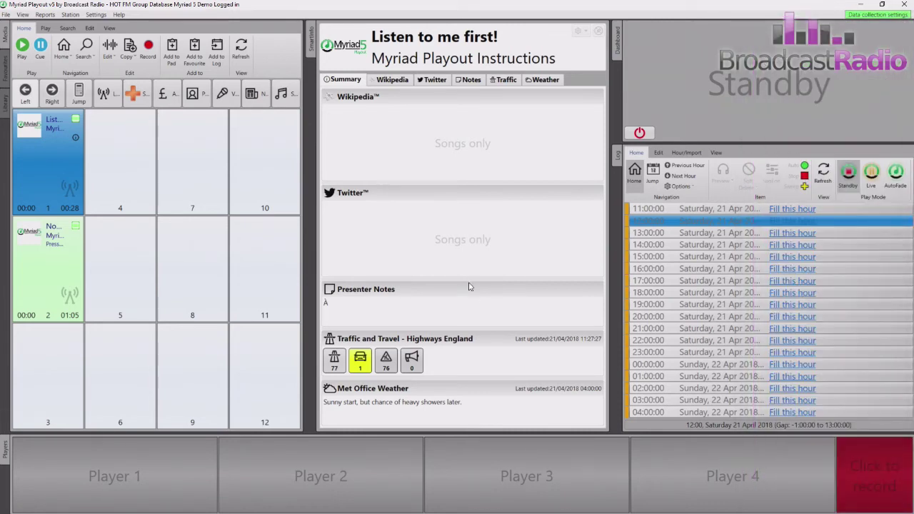
Load 'Listen to me first!' from pad 1 into Player 1 and play it
left_click(52, 164)
left_click_drag(52, 169, 69, 489)
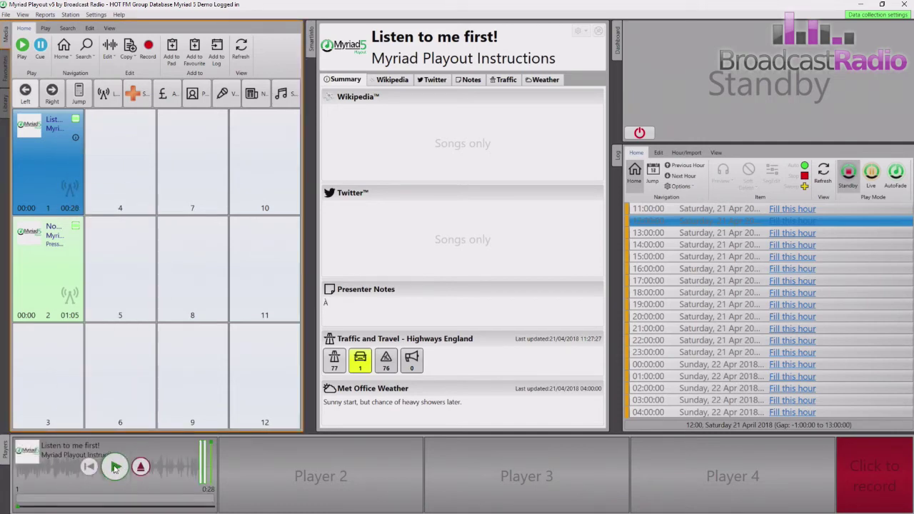
left_click(115, 467)
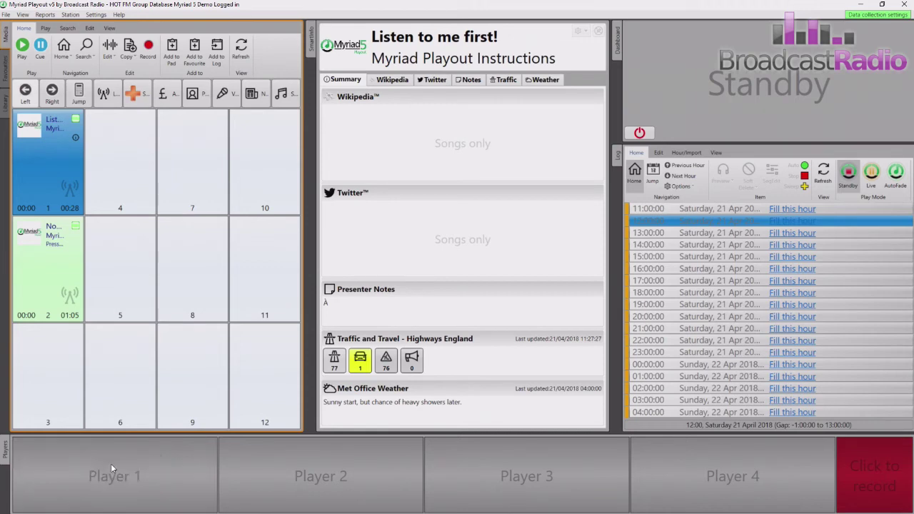
Load 'Now listen to me!' from pad 2 into Player 1, play it, then pause it
left_click(42, 295)
left_click_drag(43, 261, 72, 479)
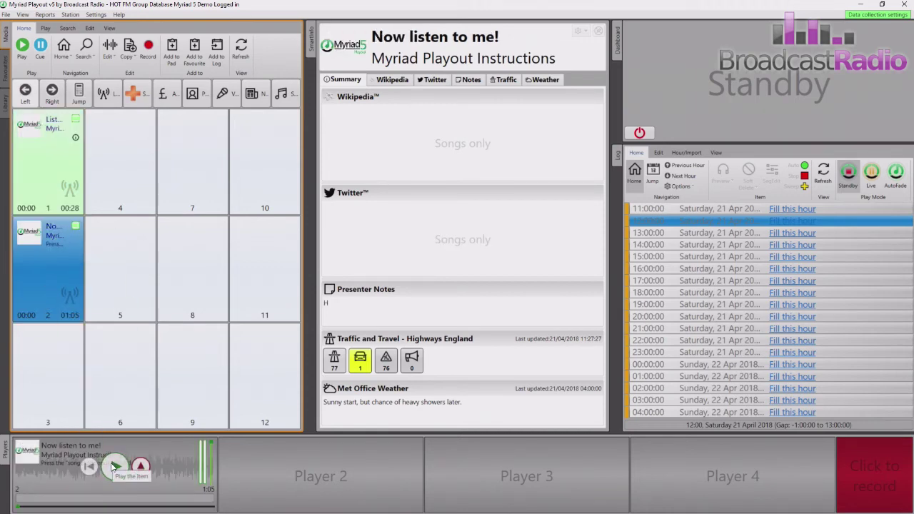
left_click(114, 467)
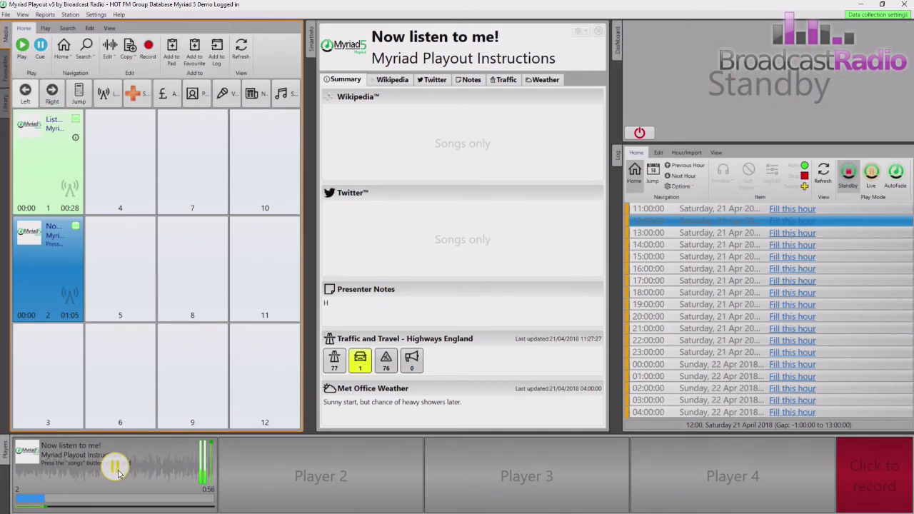
left_click(118, 471)
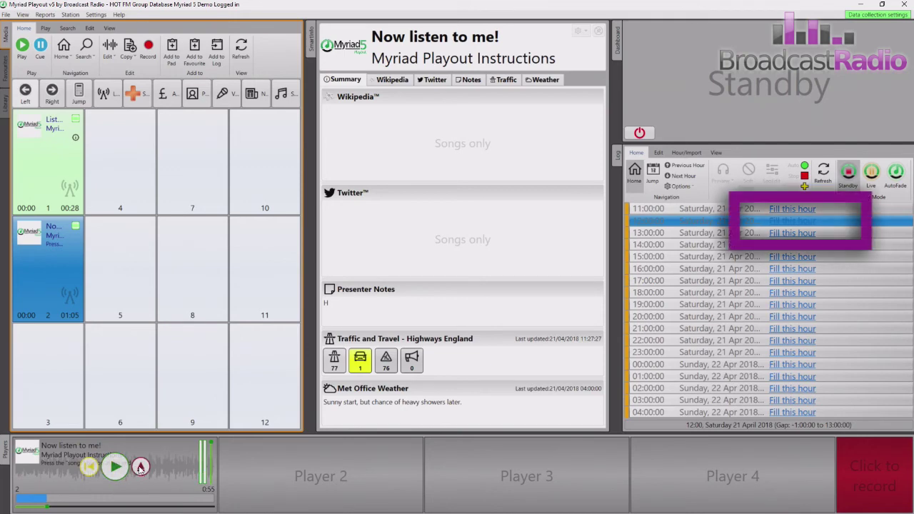
Eject Player 1 and fill the 12:00 hour with InstantTrack using manual settings
left_click(140, 468)
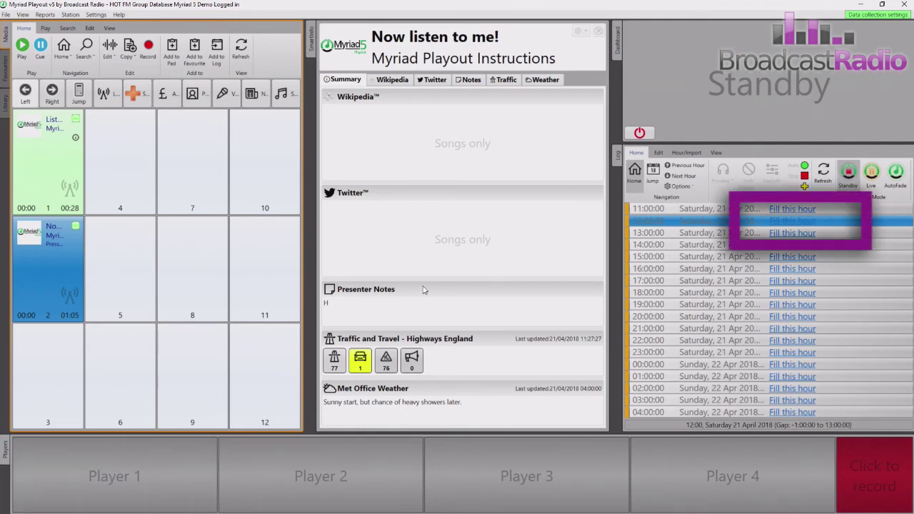
left_click(799, 223)
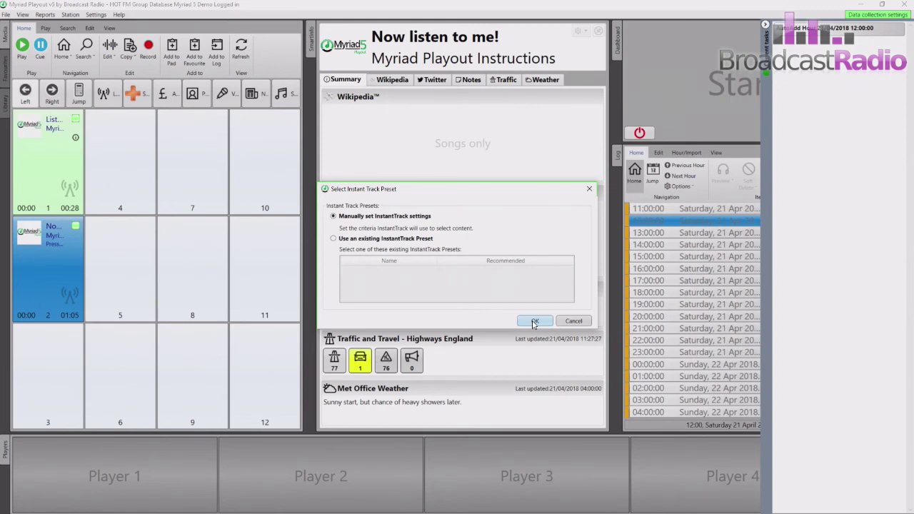
left_click(533, 322)
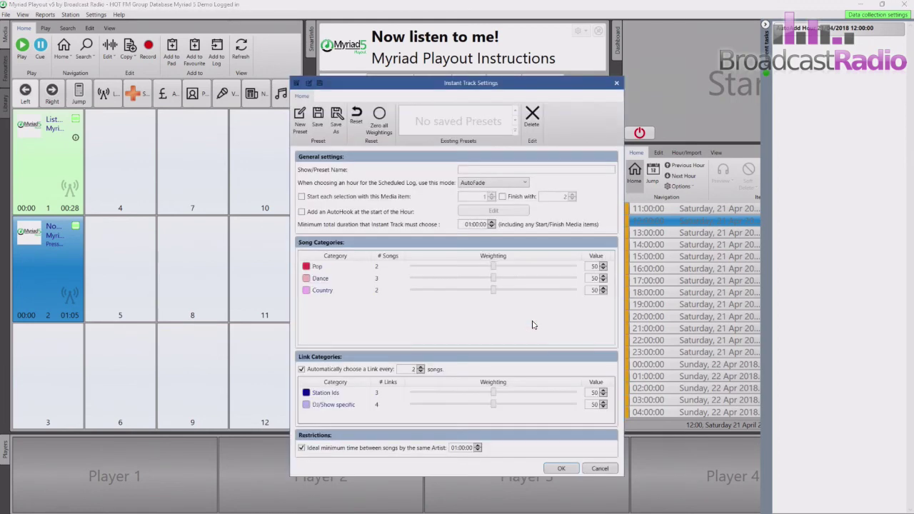
left_click(562, 470)
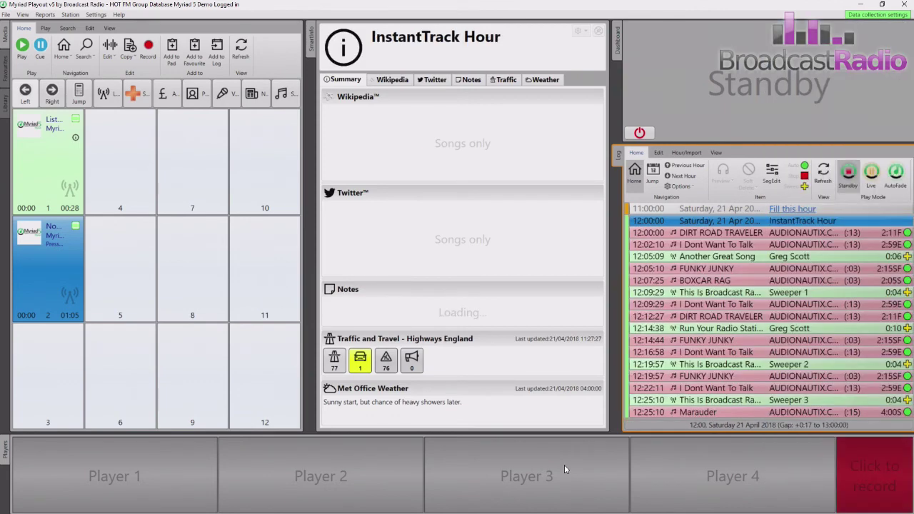